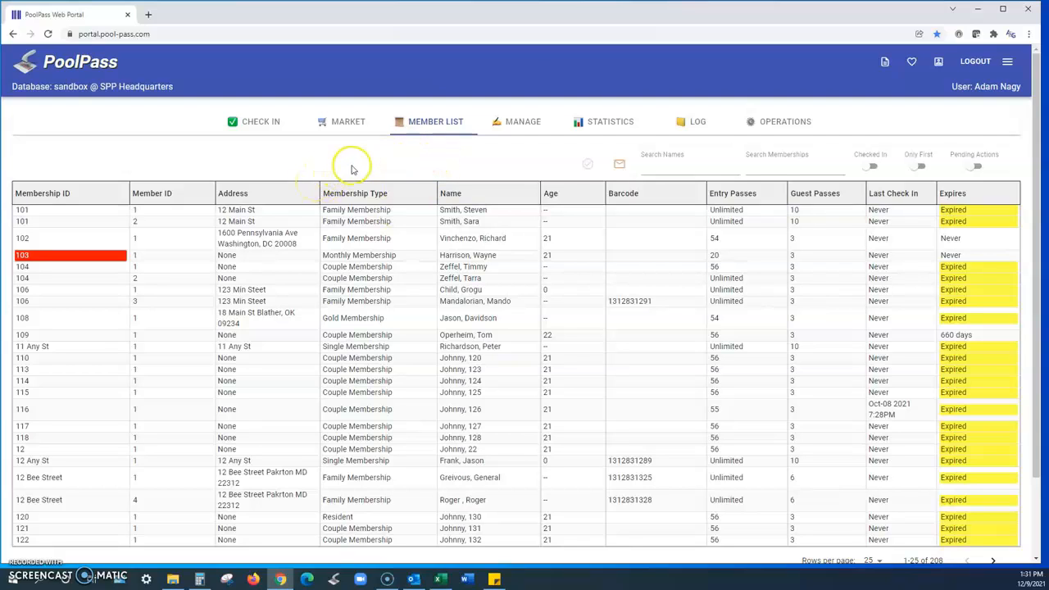
Create a new invoice request in Billing with the title "2022 Membership Dues - Family".
click(1008, 63)
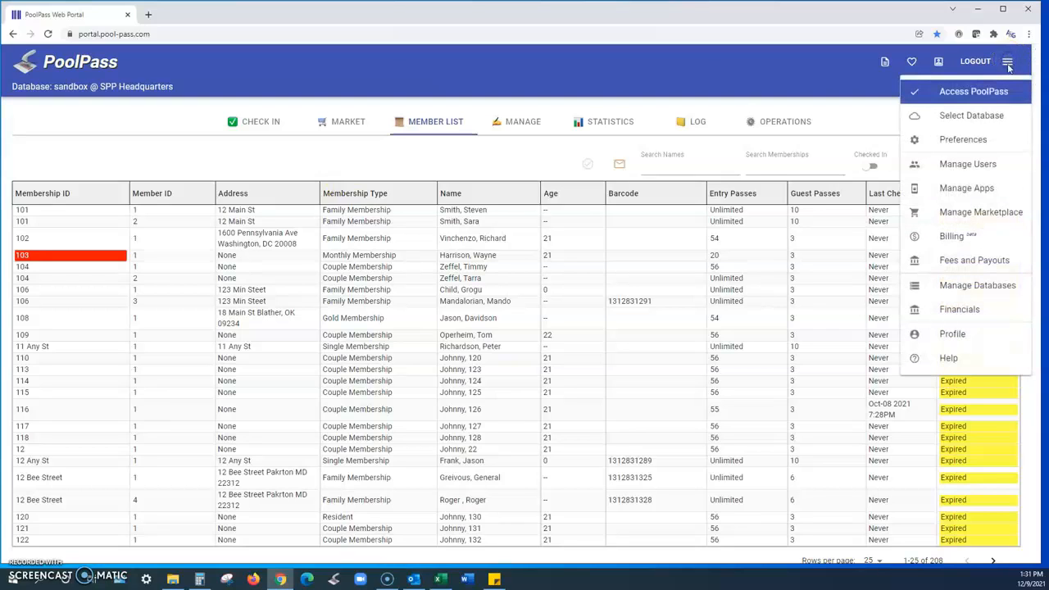
click(951, 239)
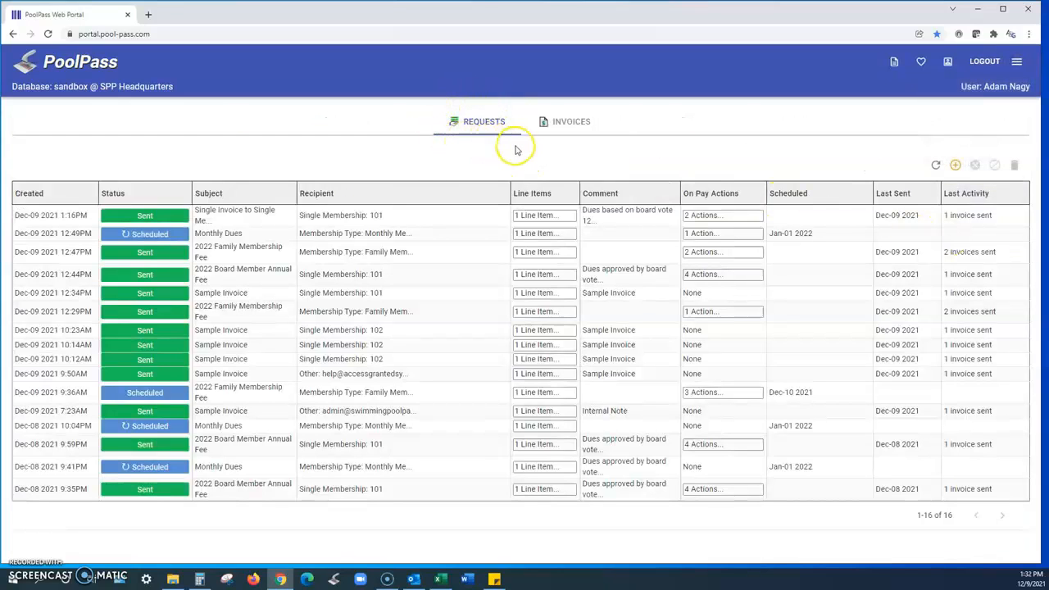
click(955, 167)
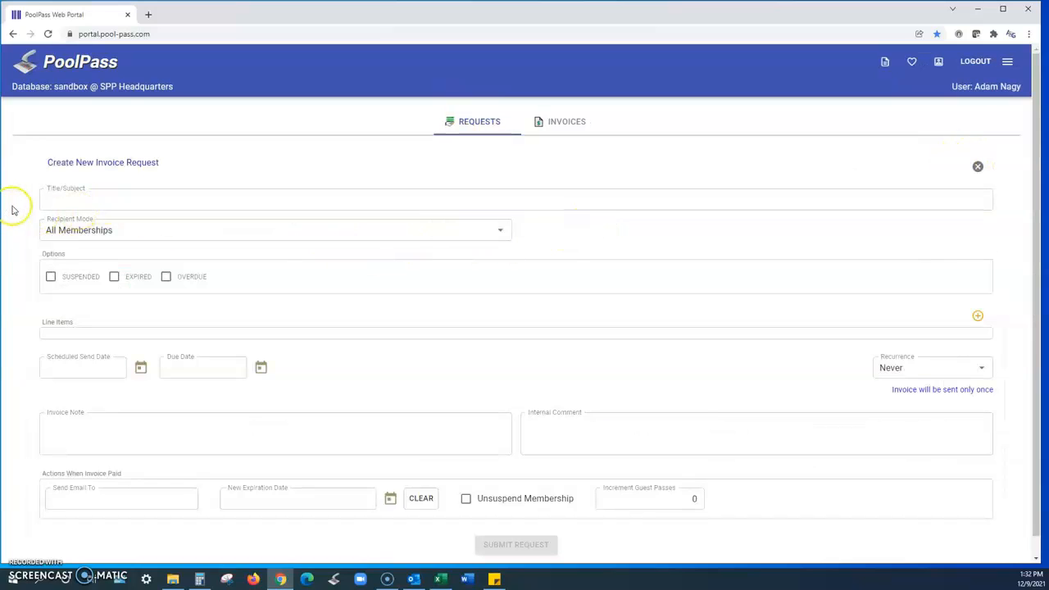
click(51, 200)
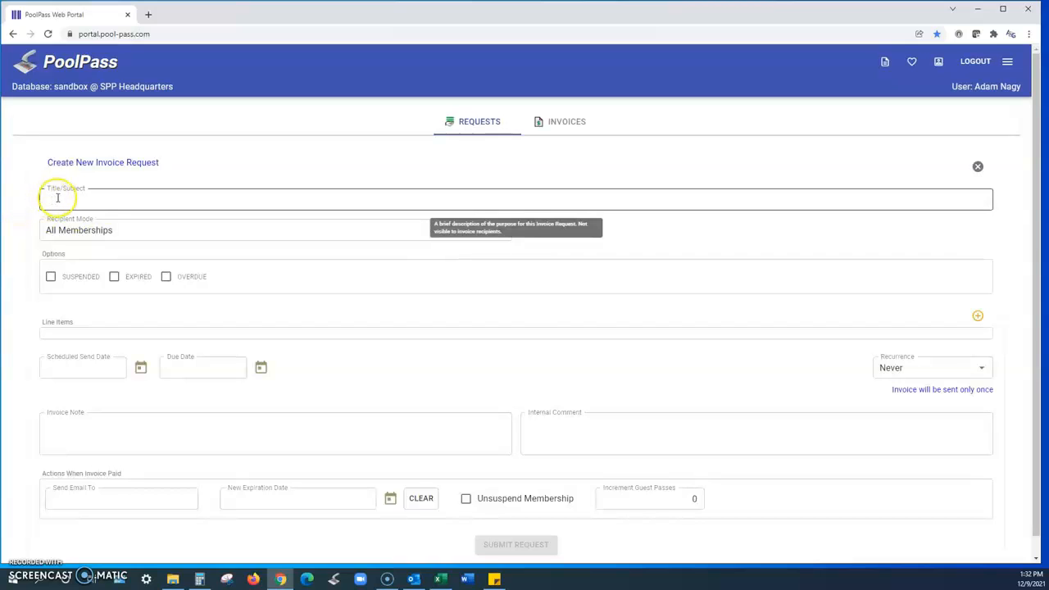
text(2022 Membership Dues - Family)
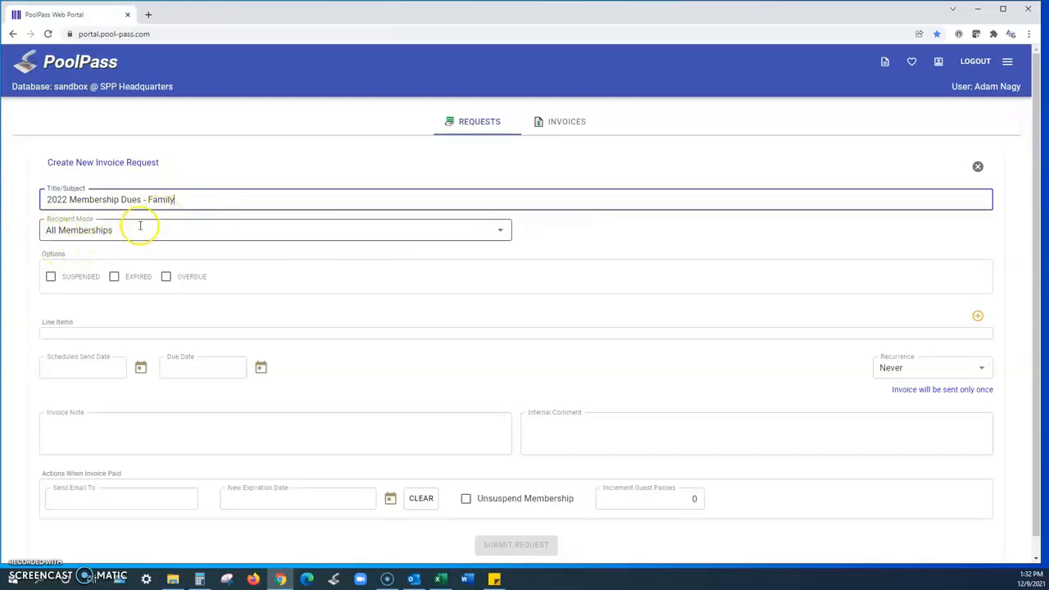
click(500, 230)
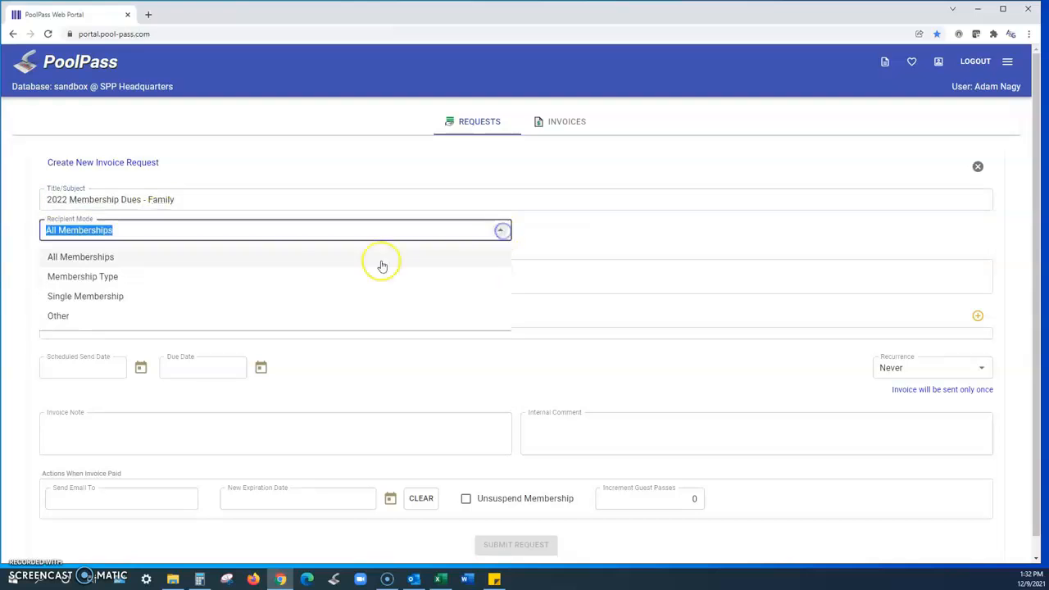
click(109, 283)
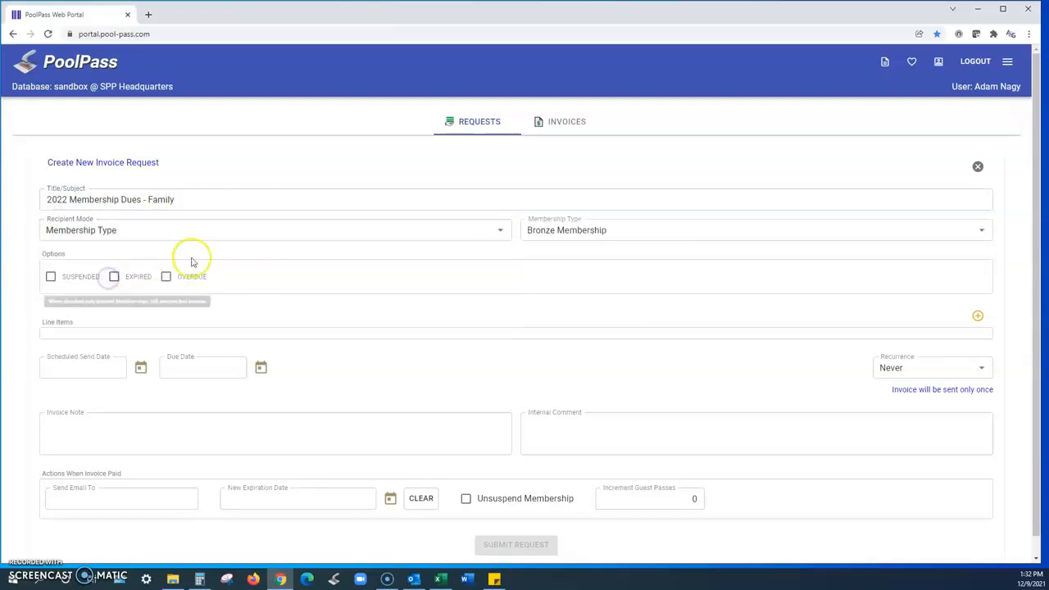
click(500, 233)
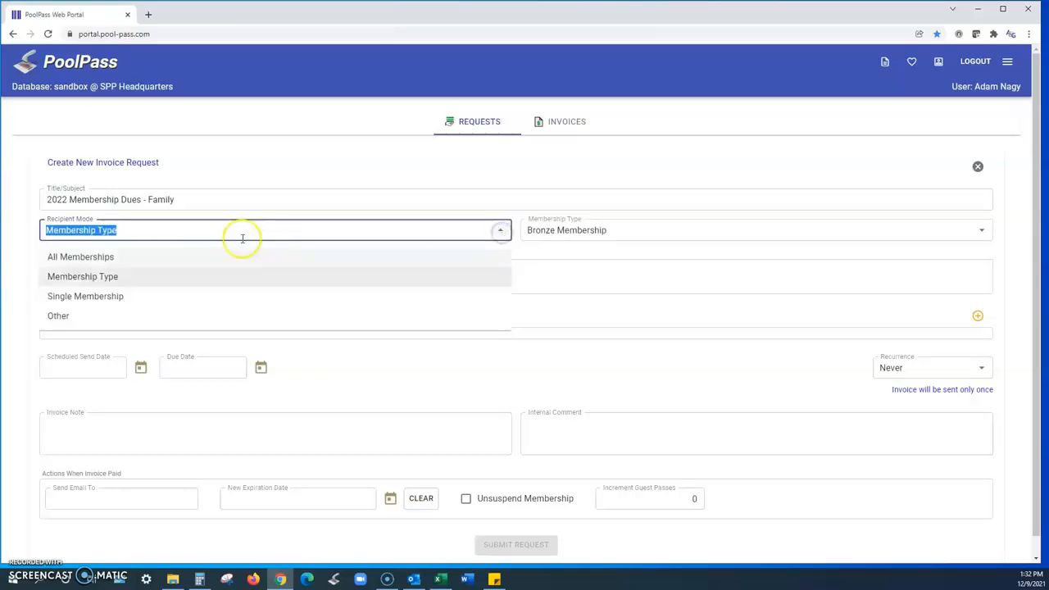
click(102, 259)
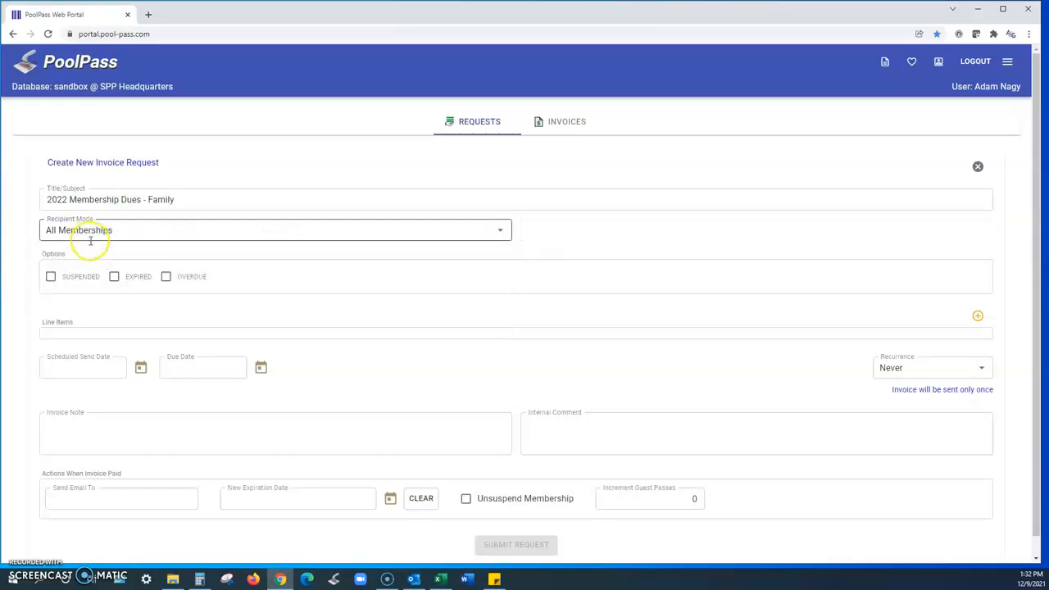
Set the recipient mode to Membership Type and choose Family Membership as the type.
click(499, 232)
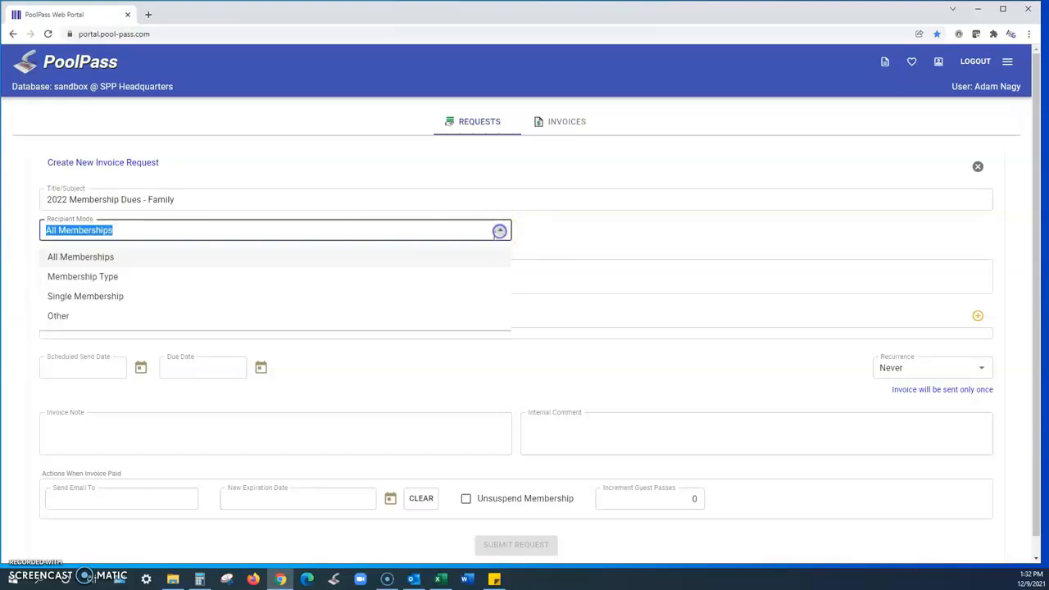
click(93, 282)
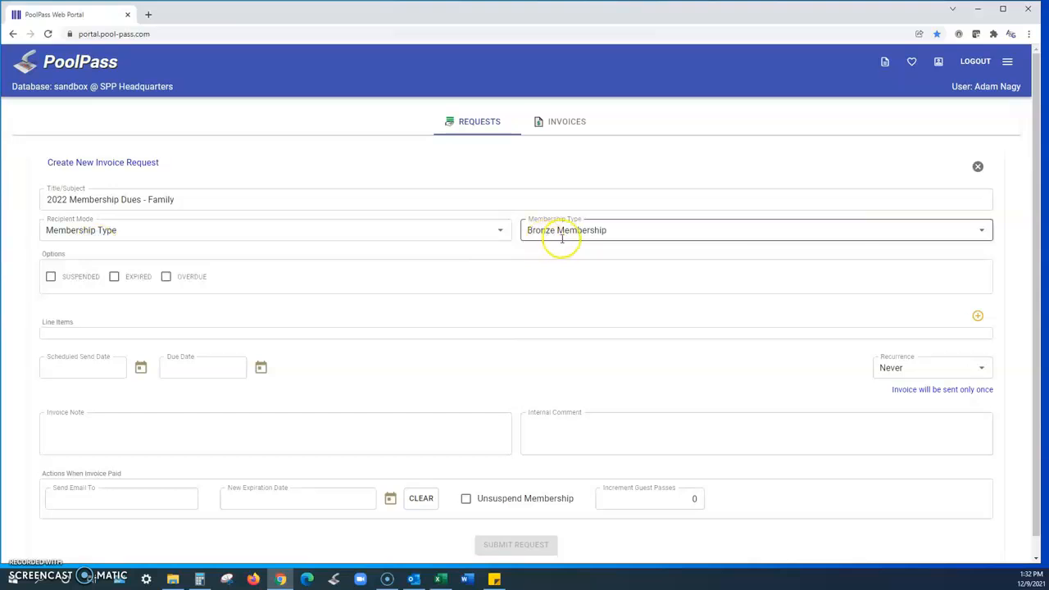
click(973, 234)
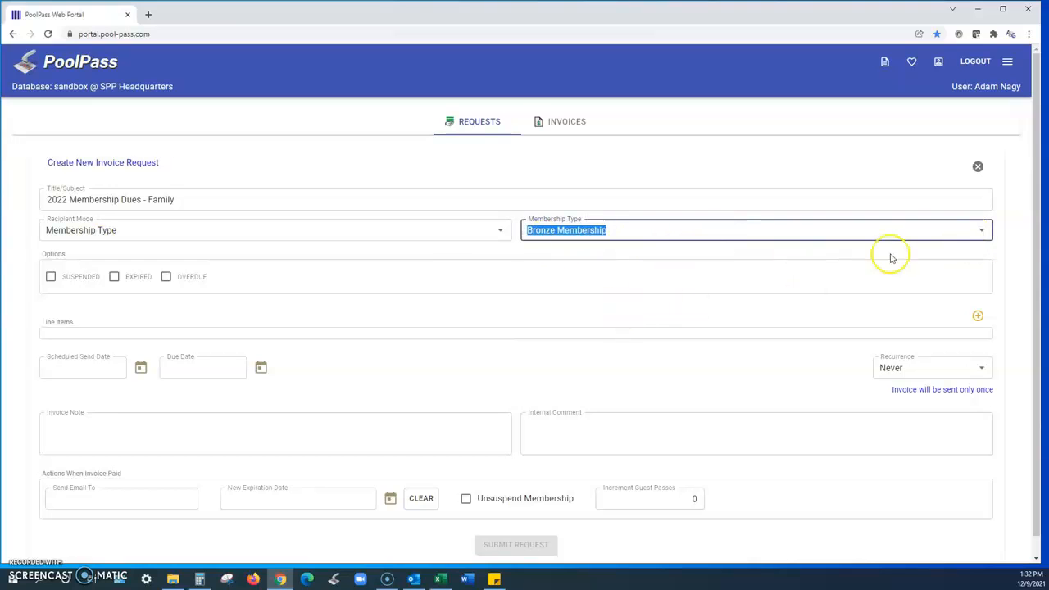
click(982, 228)
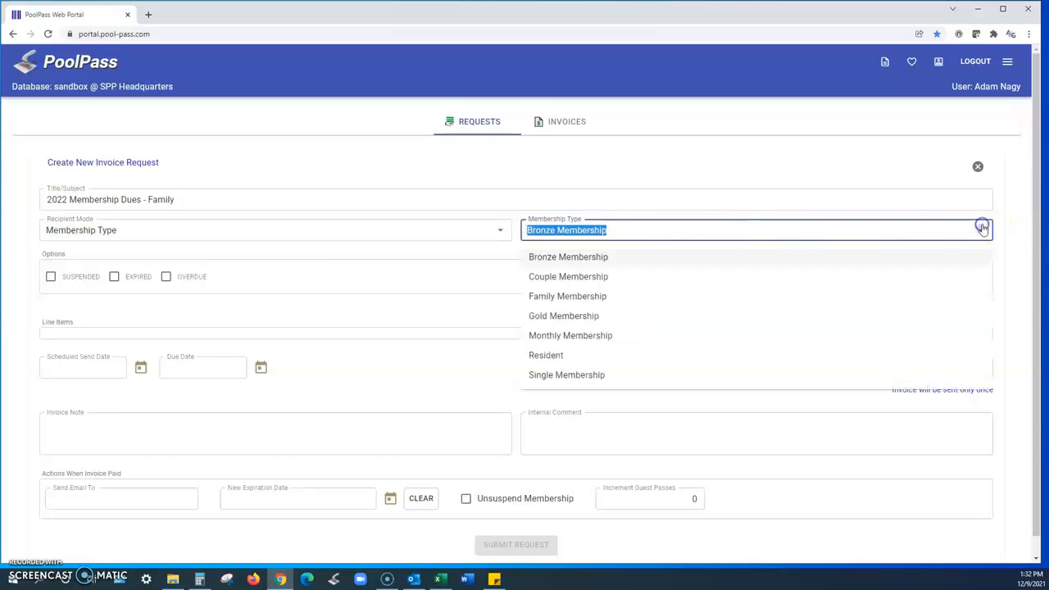
click(598, 296)
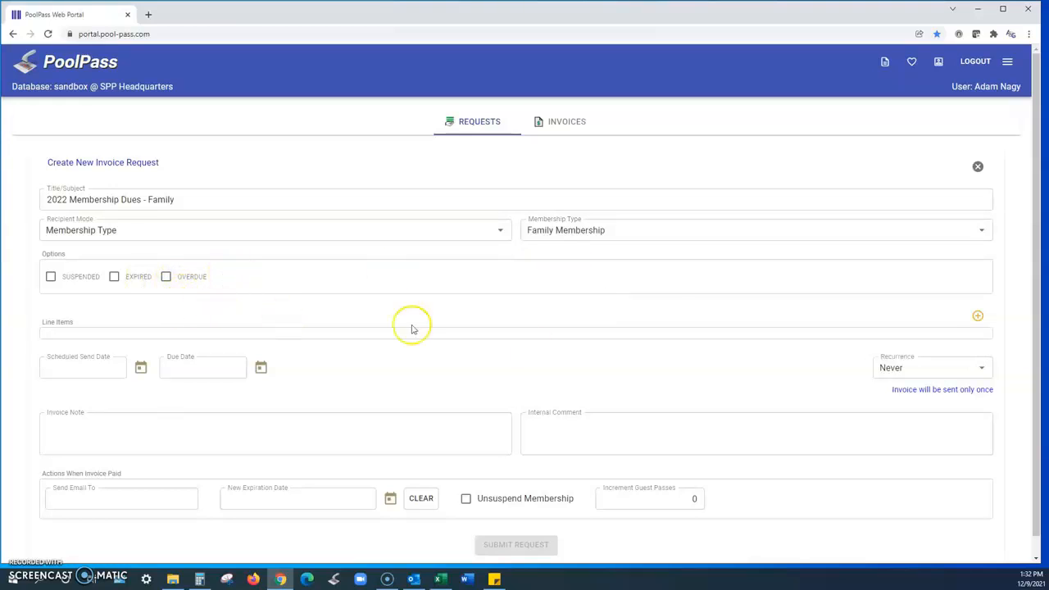
Add one line item described as "2022 Membership Dues - Family" with a unit price of 2.00 USD.
click(979, 317)
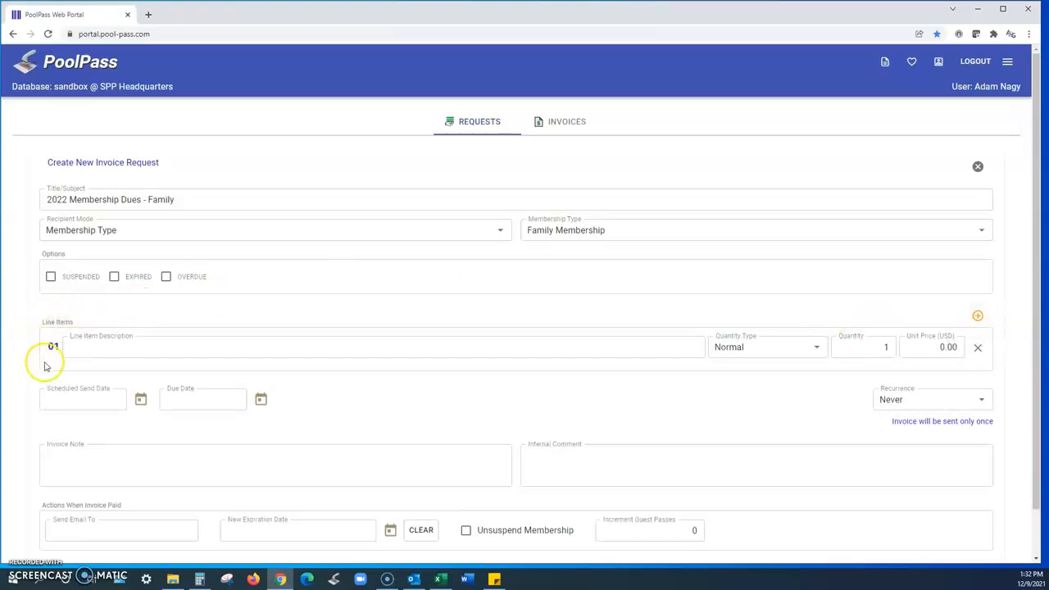
click(979, 319)
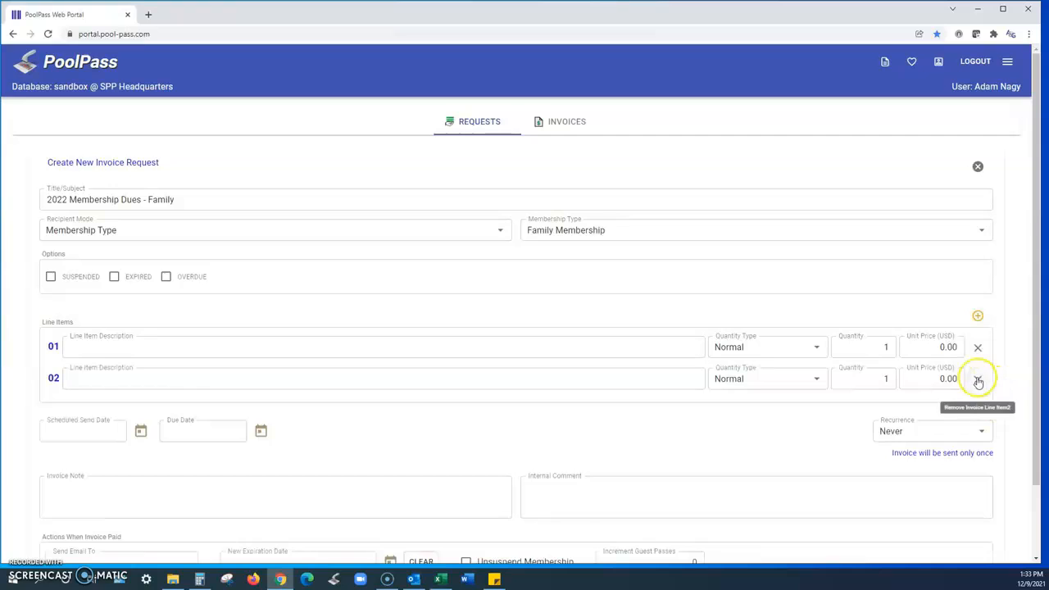
click(978, 379)
click(74, 346)
text(2022 Membership Dues - Family)
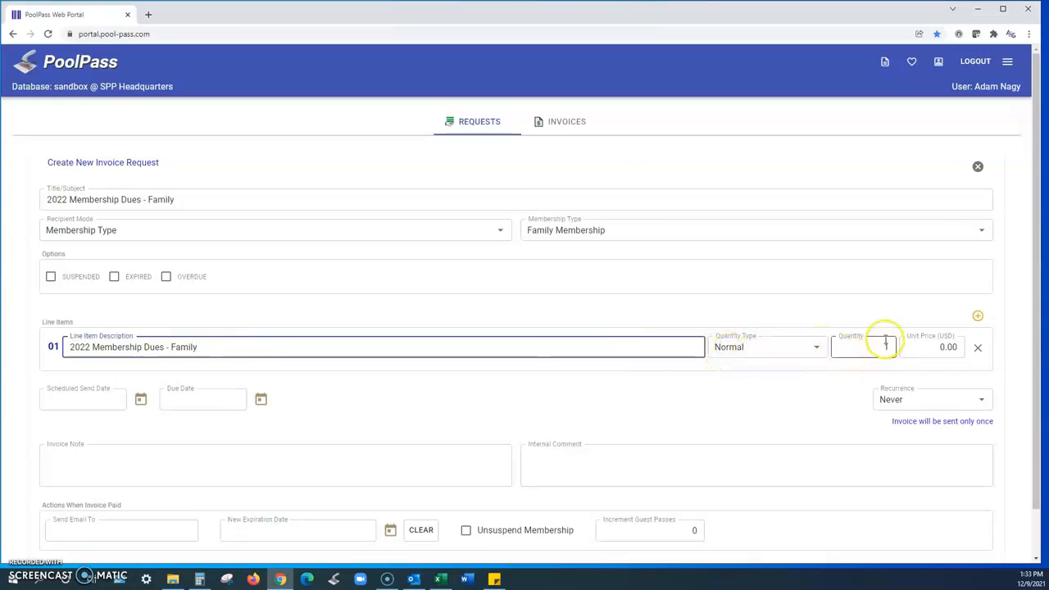
click(930, 347)
text(2)
click(951, 369)
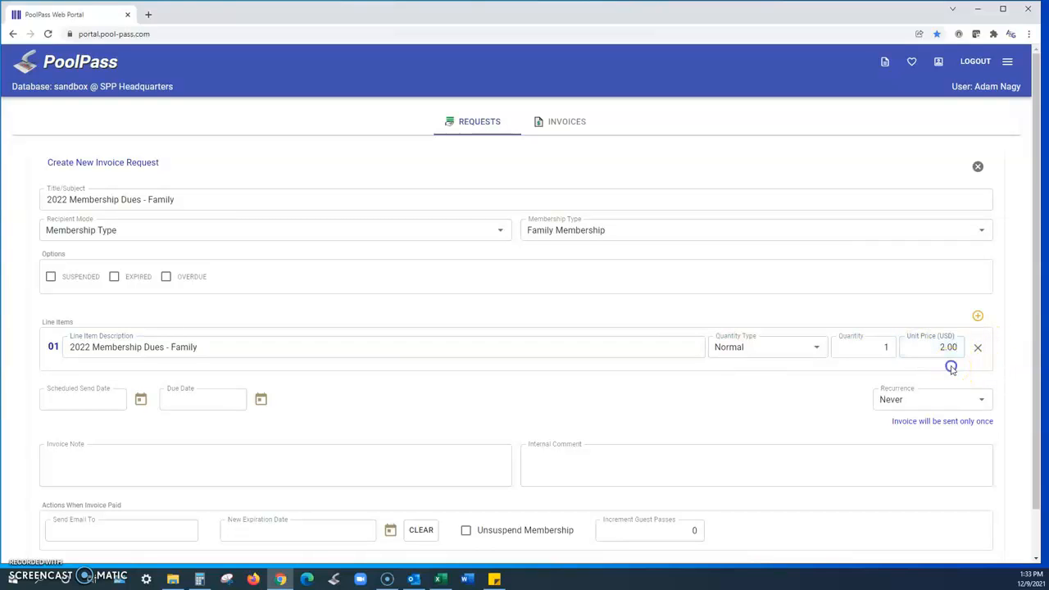
click(820, 350)
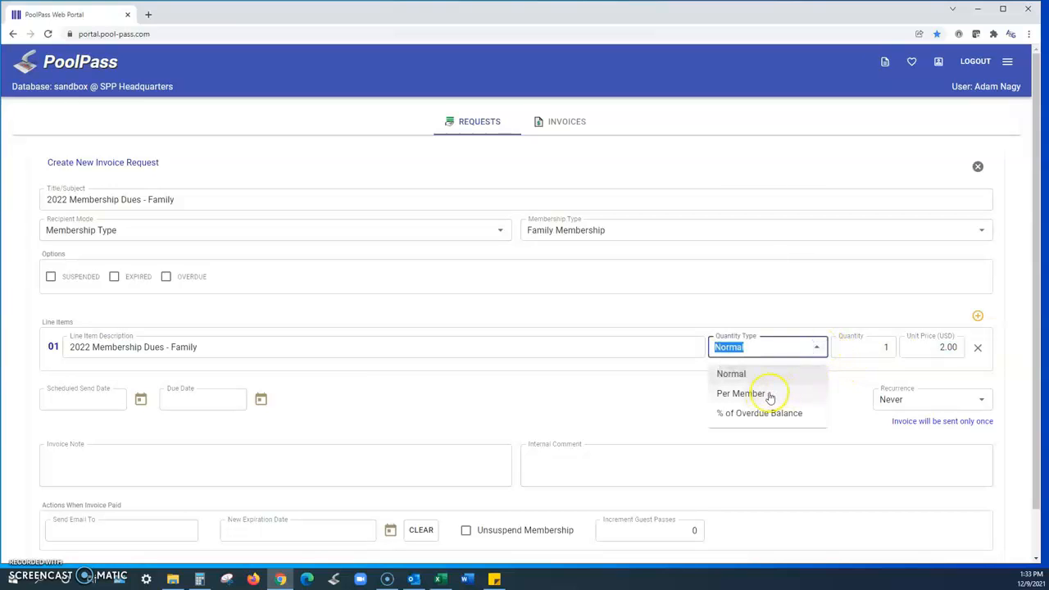
click(741, 393)
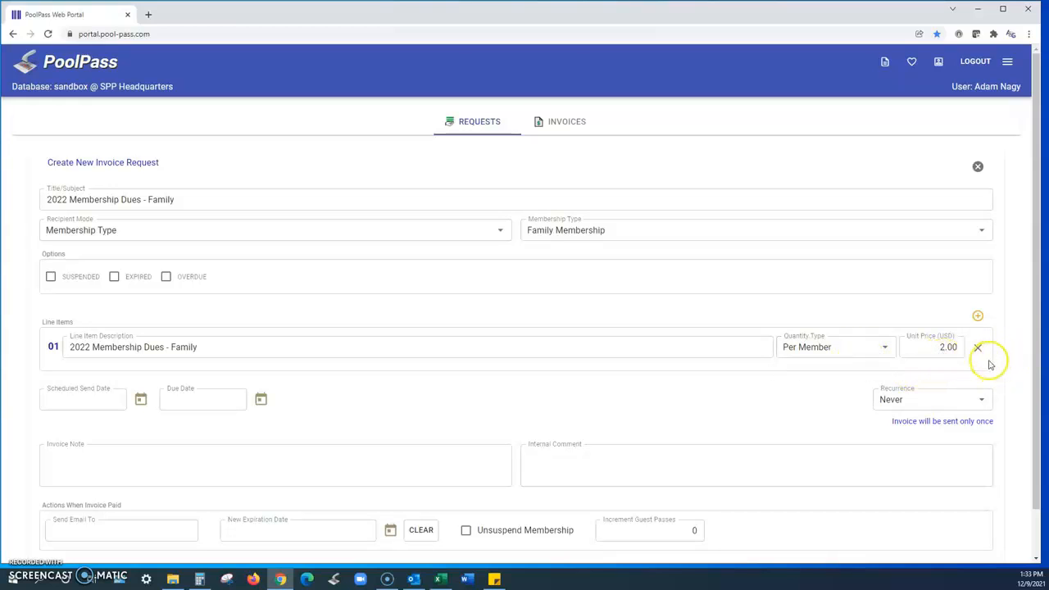
click(885, 347)
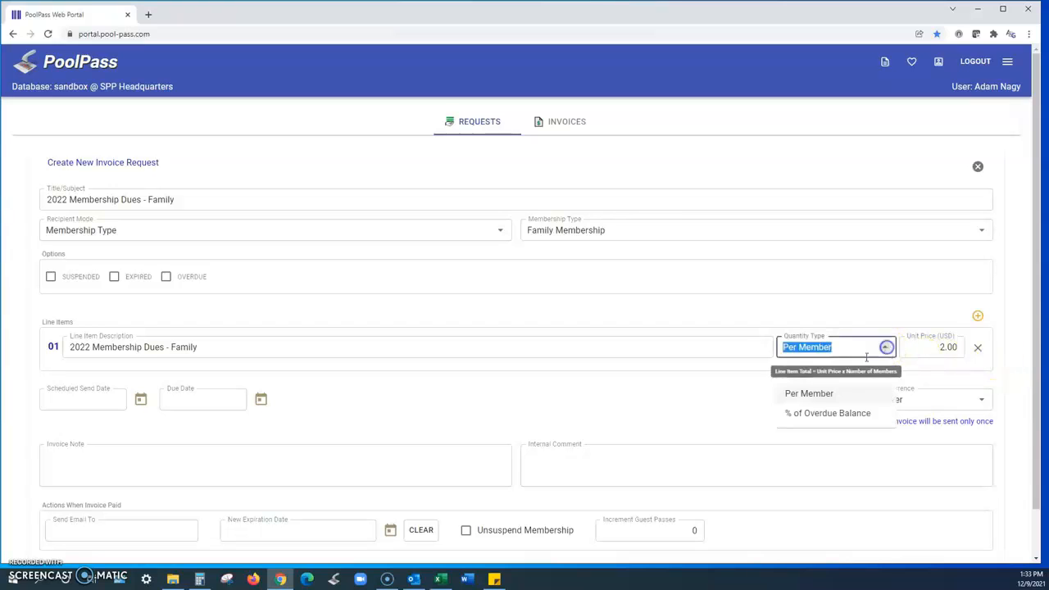
click(799, 375)
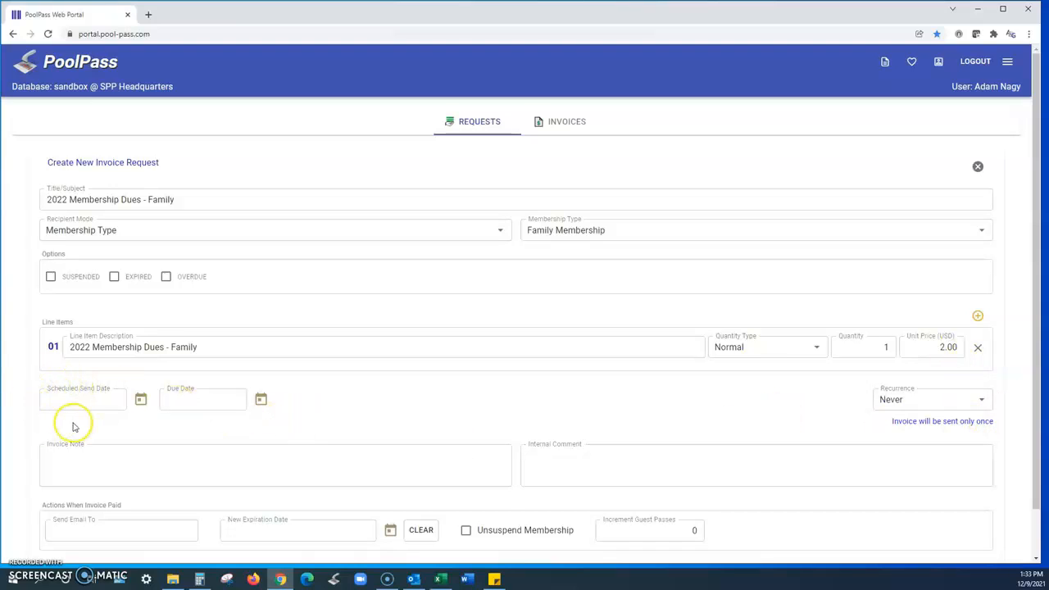
Set the scheduled send date to Dec-09 2021 and the due date to Dec-23 2021.
click(140, 399)
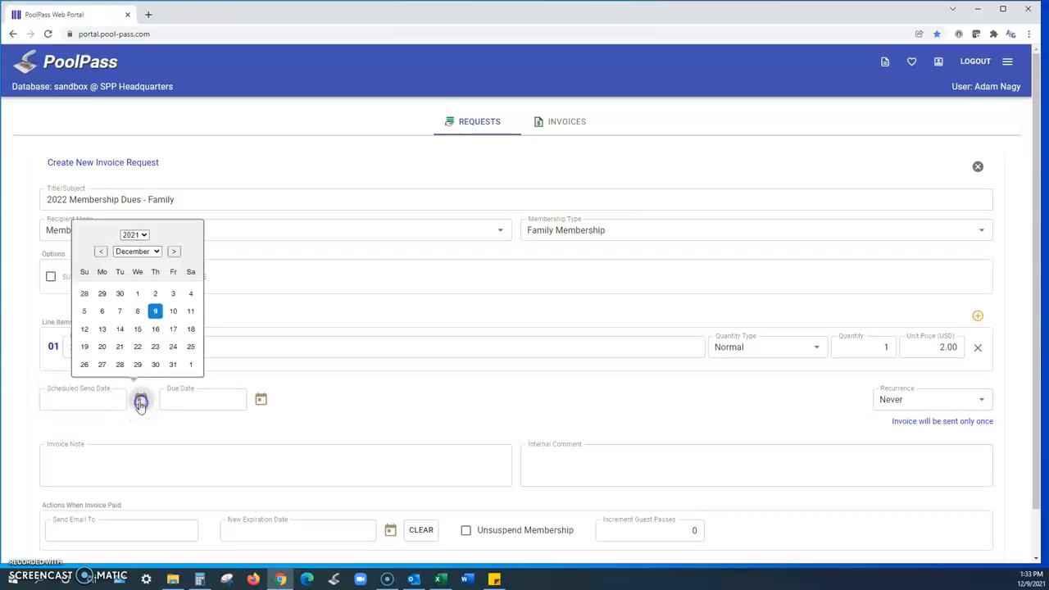
click(155, 312)
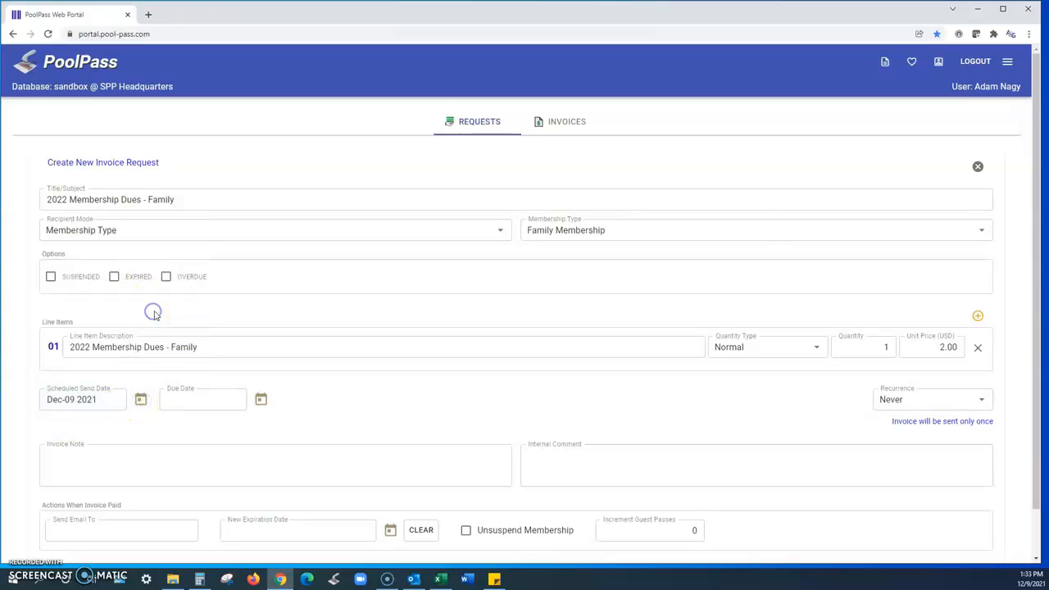
click(261, 399)
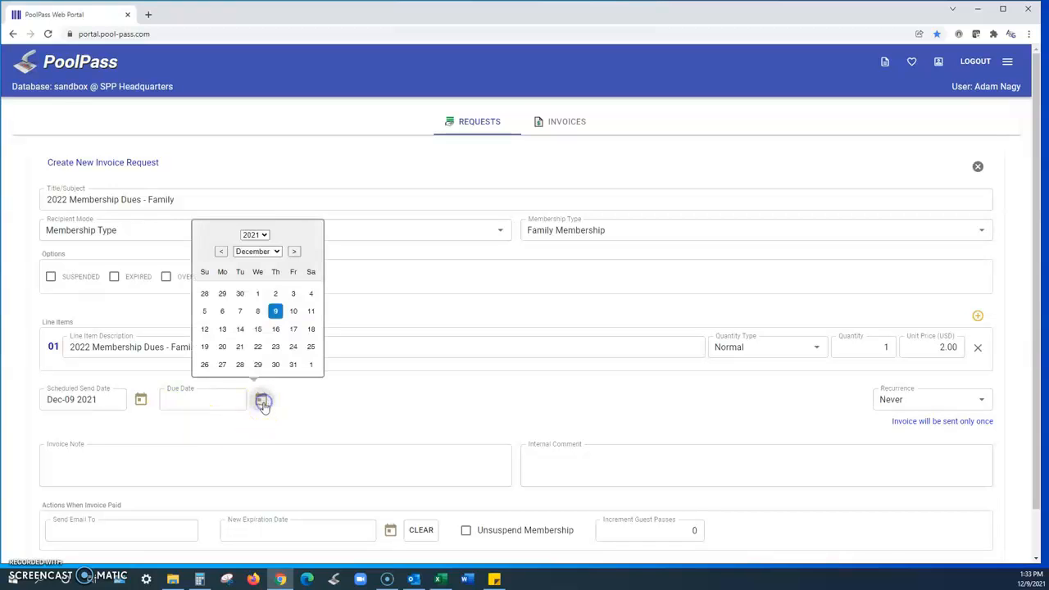
click(275, 347)
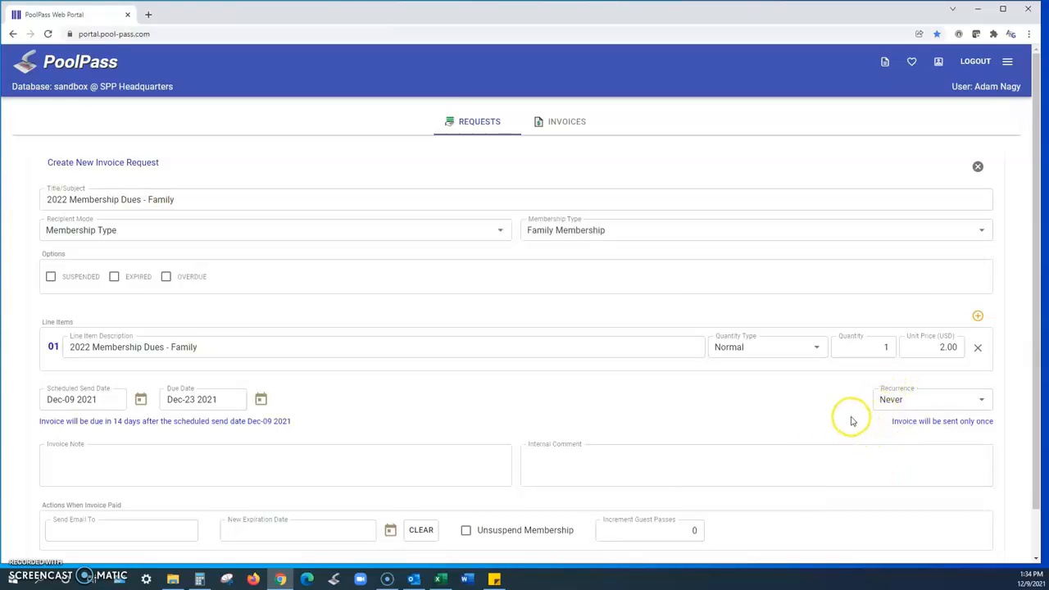
Enter "For the member" as the invoice note and "Note for management" as the internal comment, with correct spelling.
scroll(852, 421, down, 1)
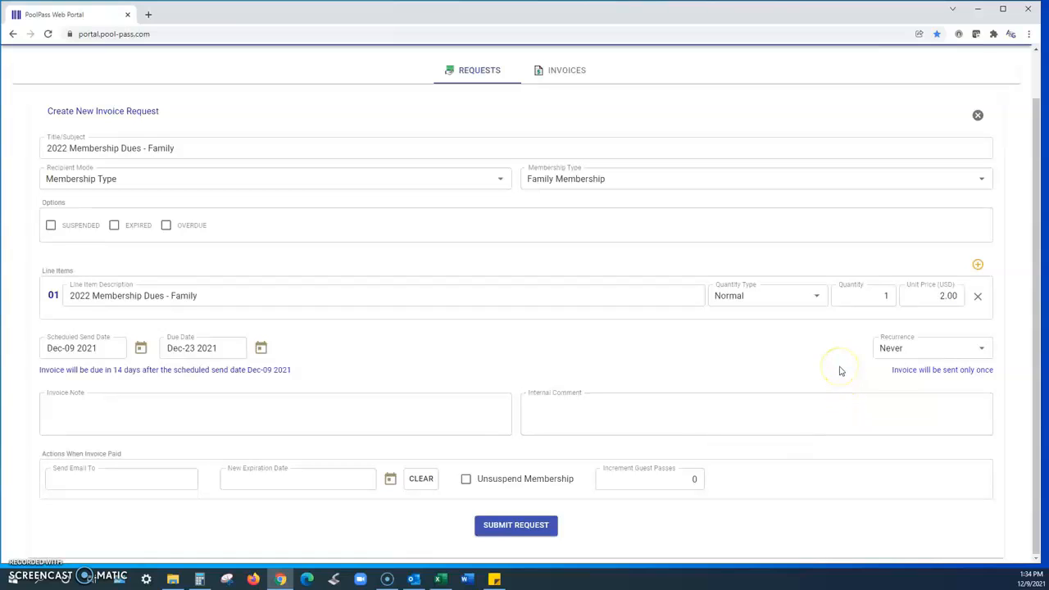
click(135, 408)
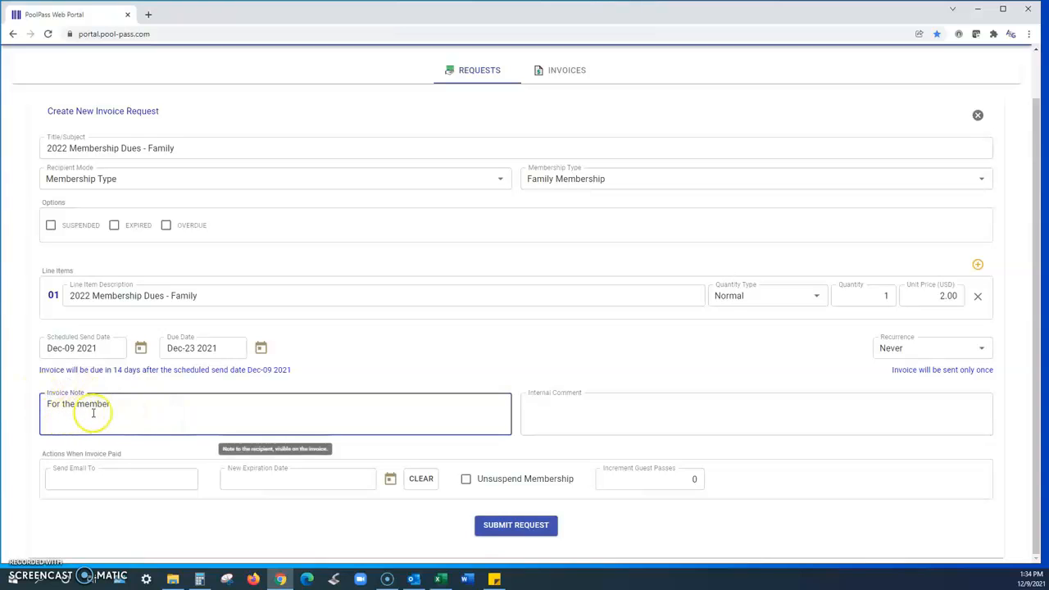
click(574, 408)
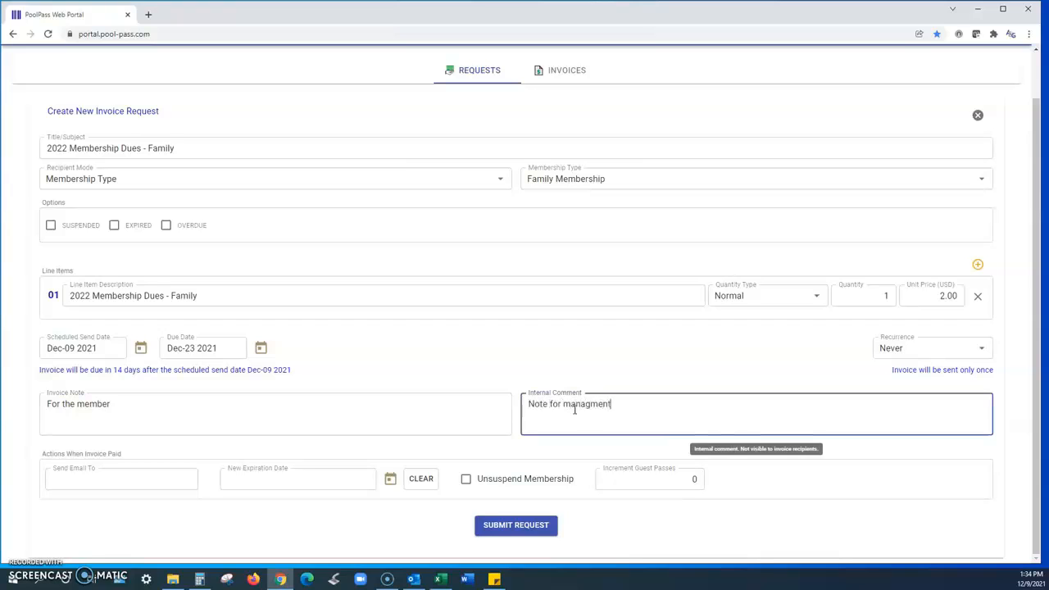
right_click(599, 407)
click(624, 415)
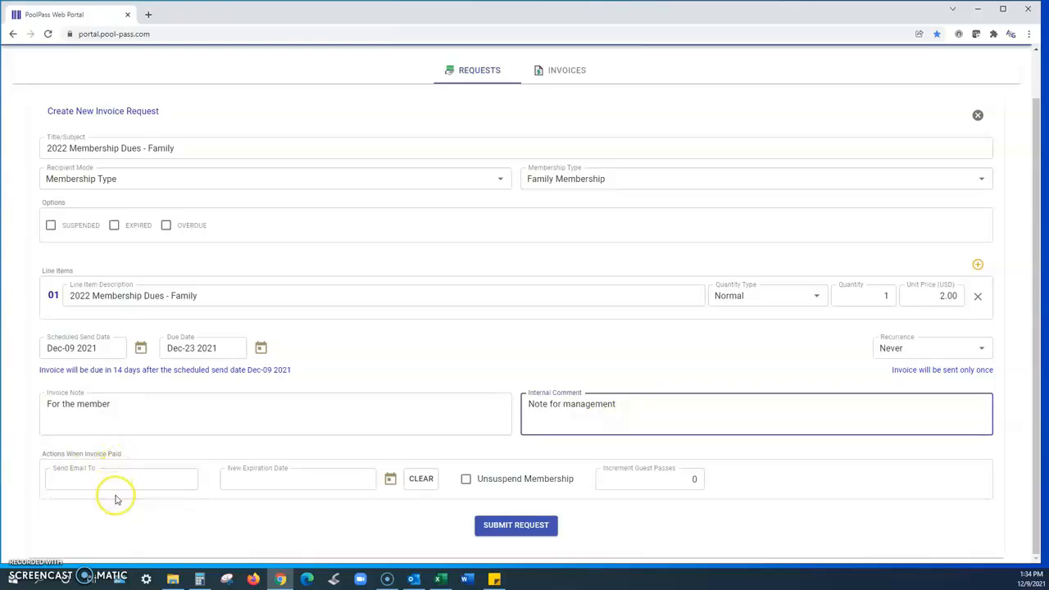
Set the new expiration date applied when the invoice is paid to 2022 Oct-15.
click(88, 482)
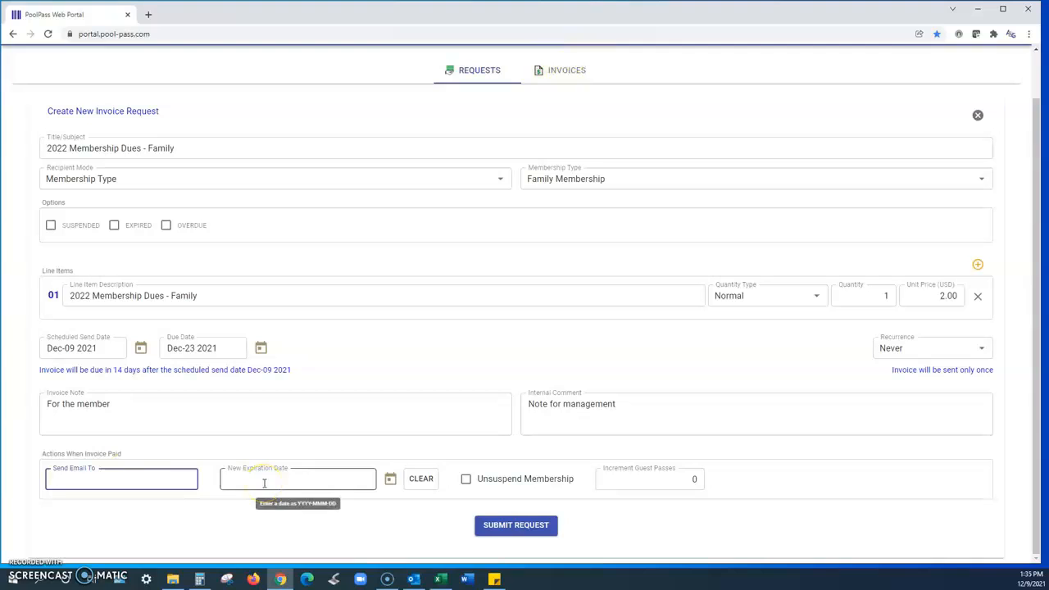
click(391, 480)
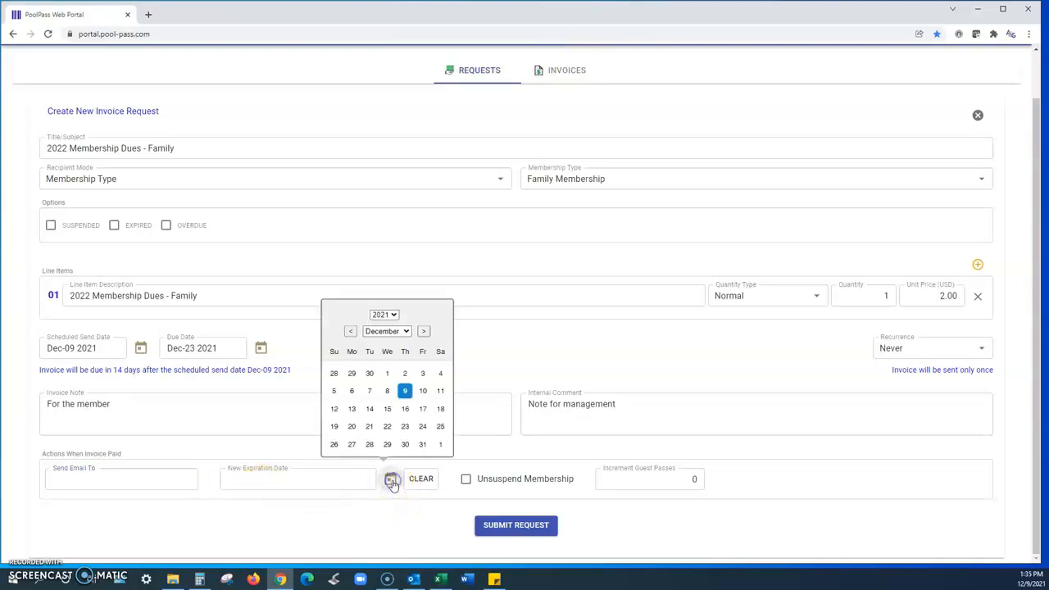
click(407, 335)
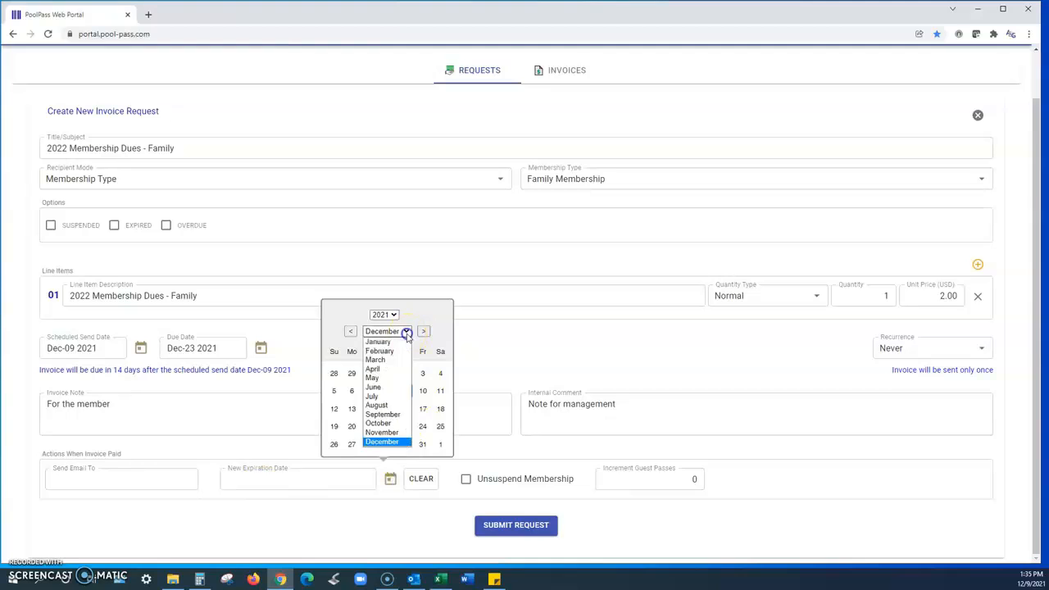
click(369, 423)
click(383, 297)
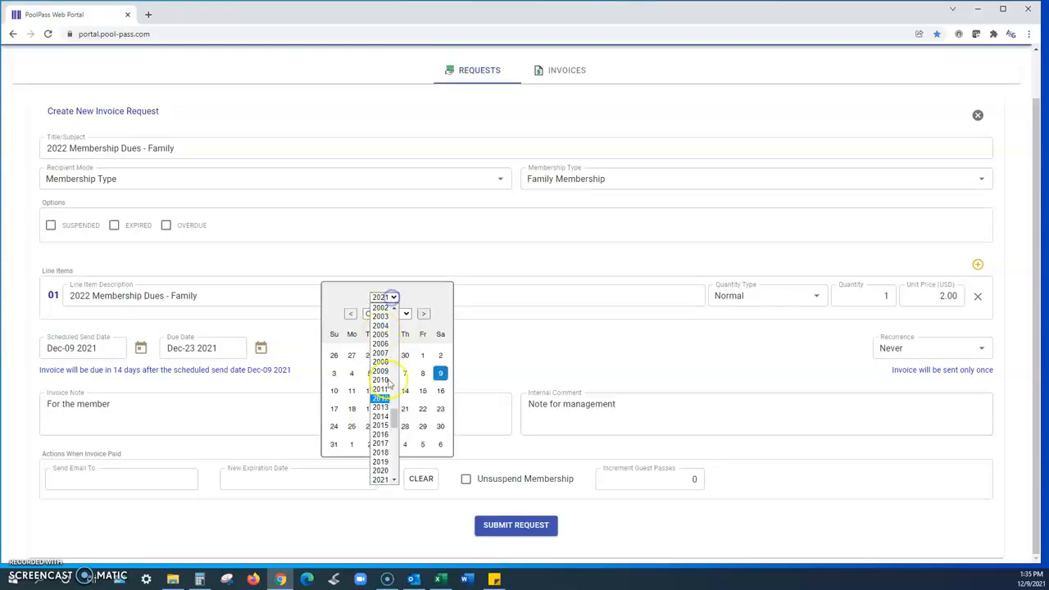
scroll(395, 437, down, 5)
click(381, 328)
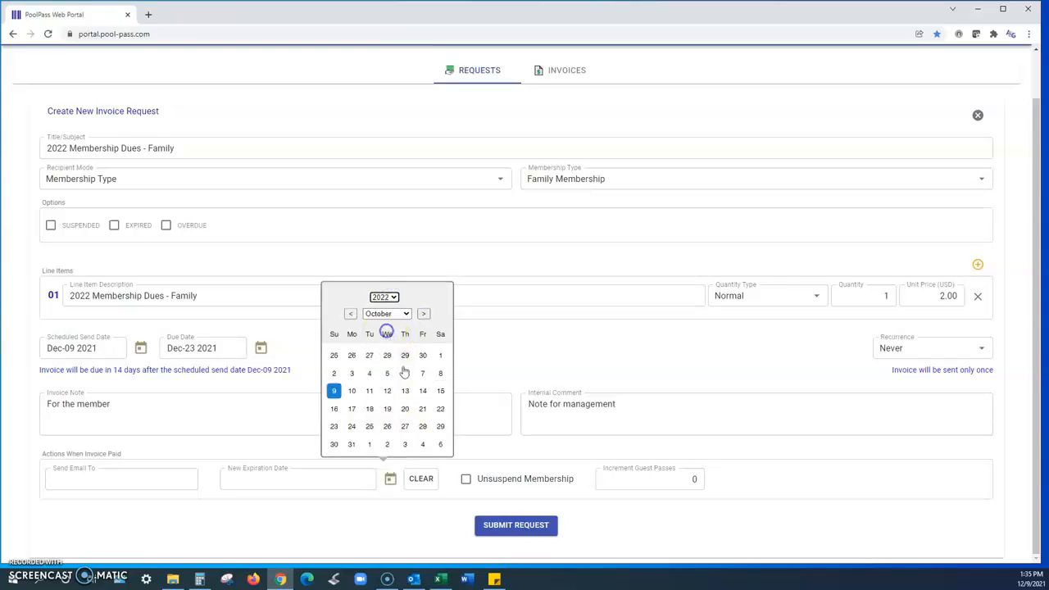
click(440, 392)
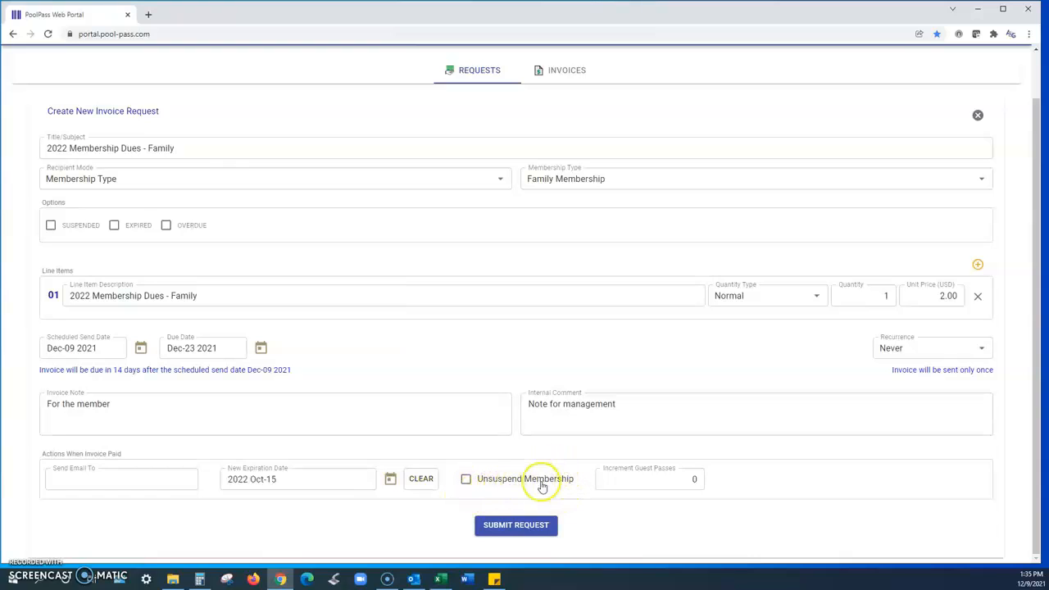
Enable unsuspending the membership on payment and set the guest pass increment to 10.
click(465, 482)
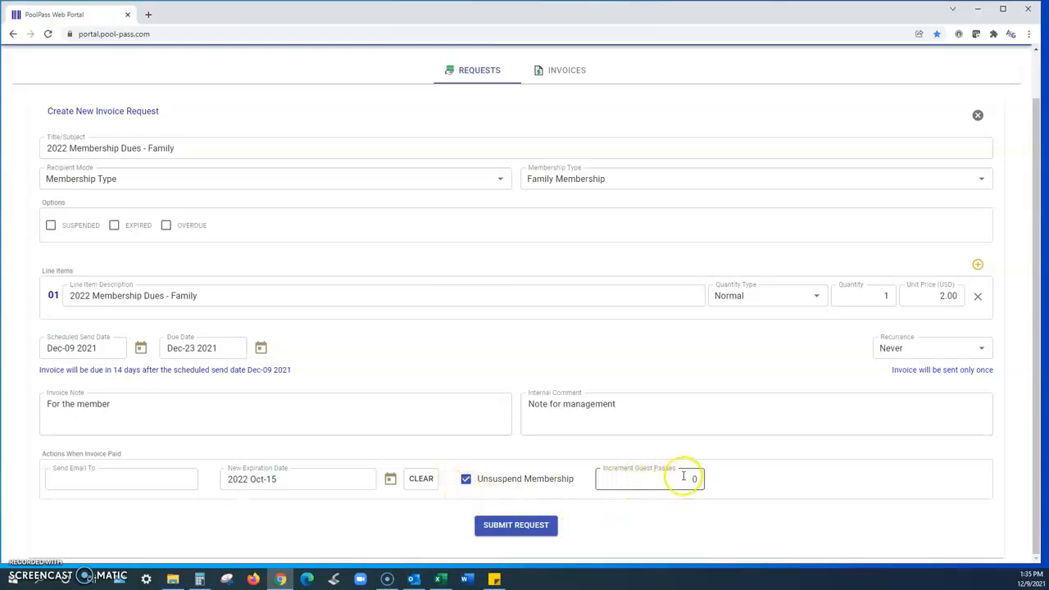
click(686, 477)
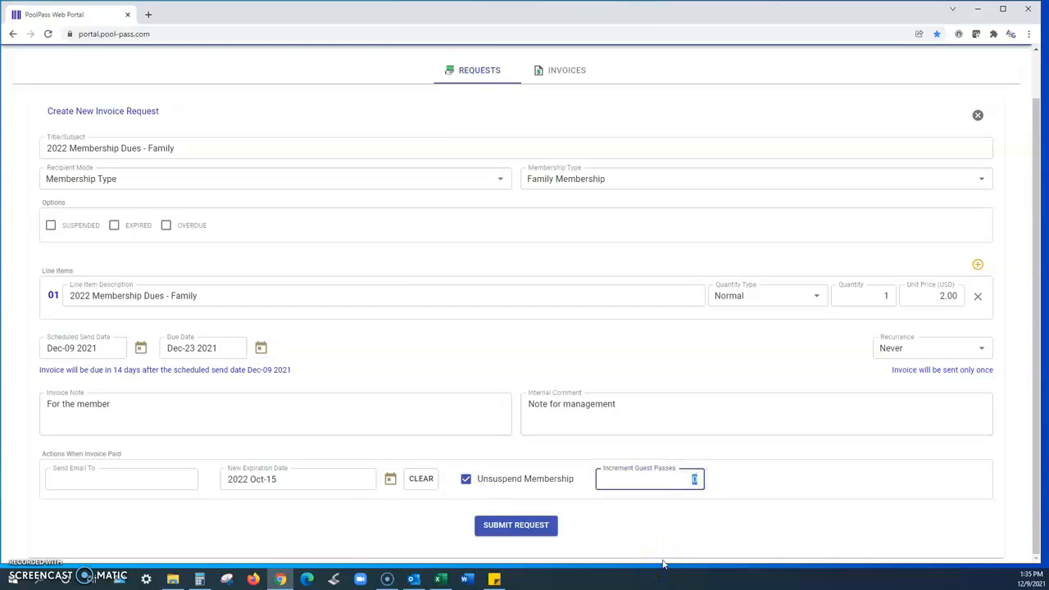
text(10)
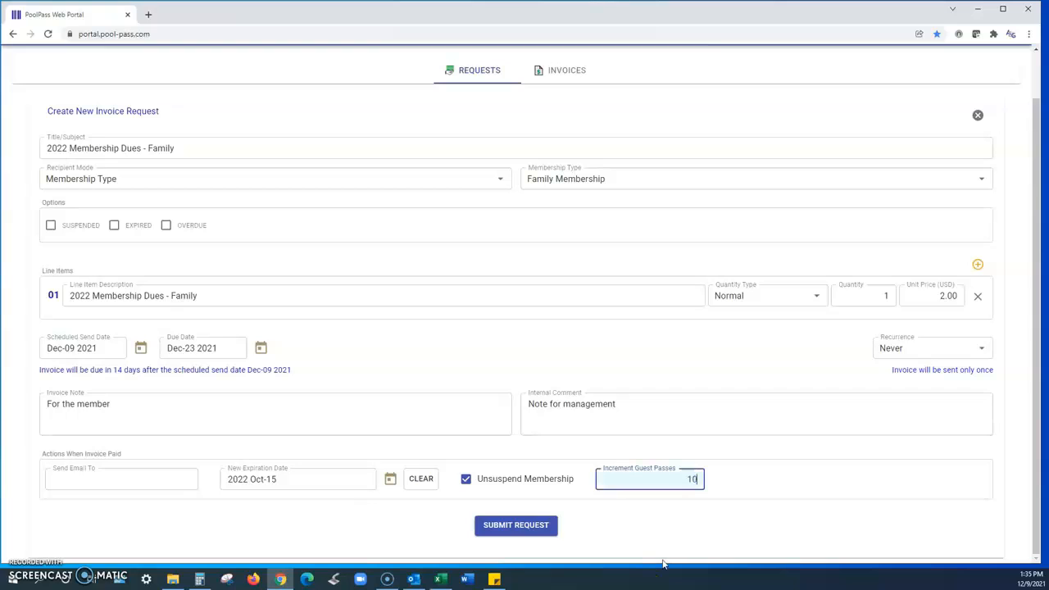
click(700, 521)
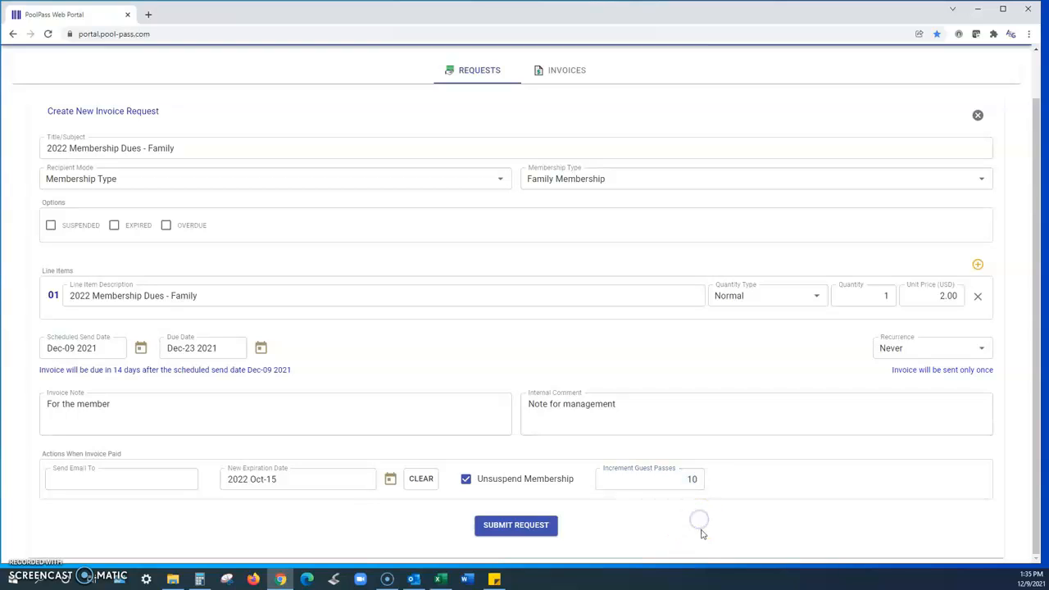
click(691, 476)
click(697, 530)
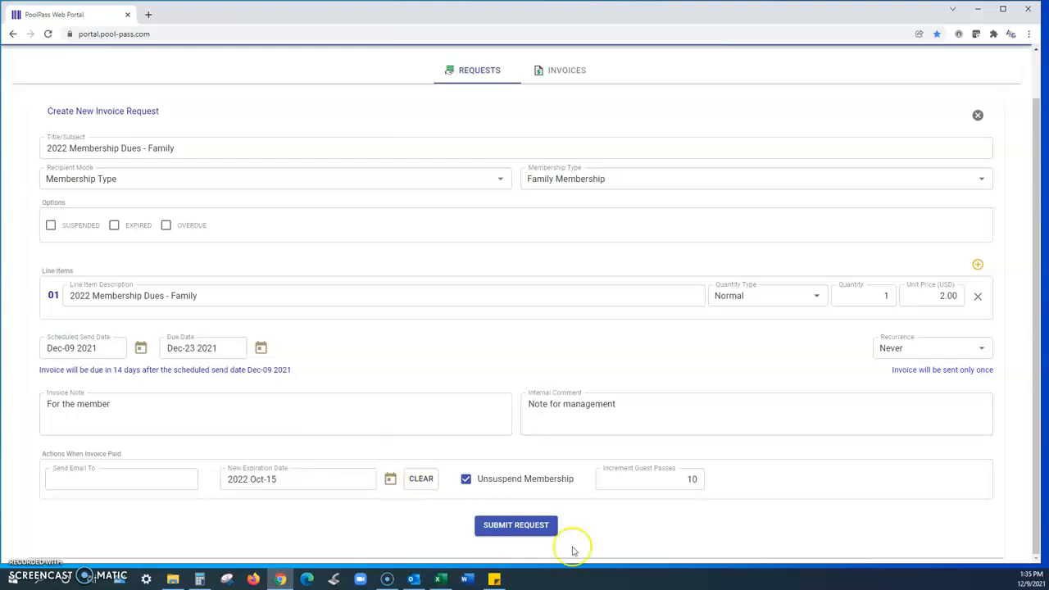
Submit and confirm the invoice request, and refresh the list of requests to update its status.
click(527, 528)
click(538, 334)
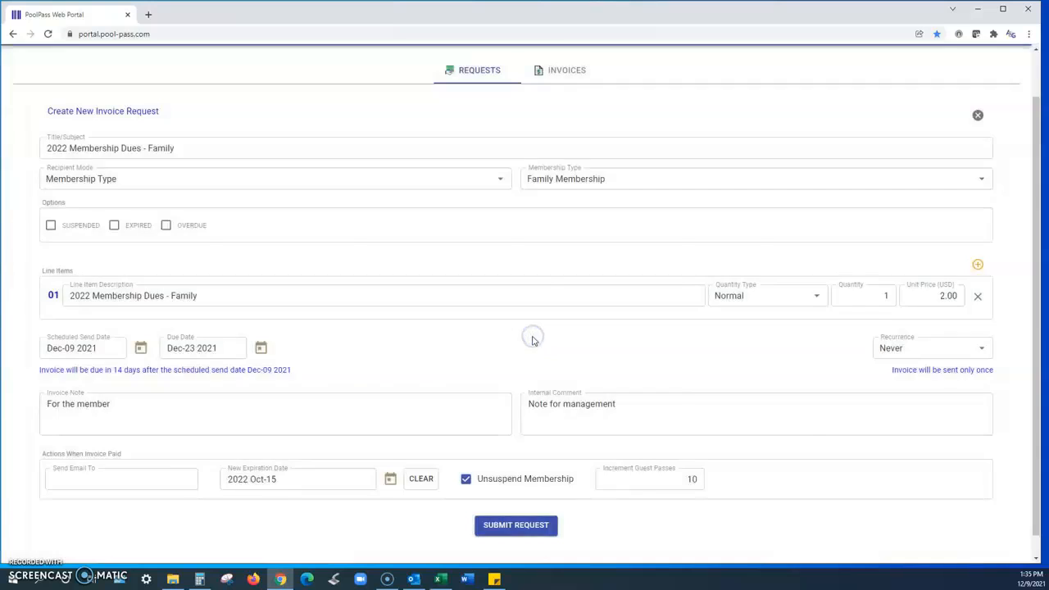
mouse_move(186, 226)
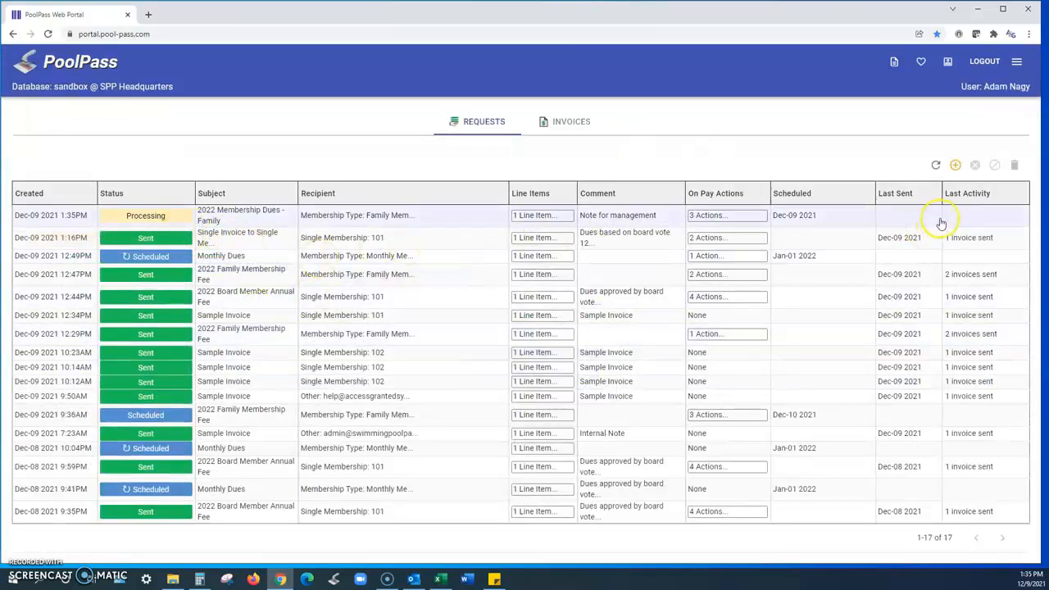
click(937, 165)
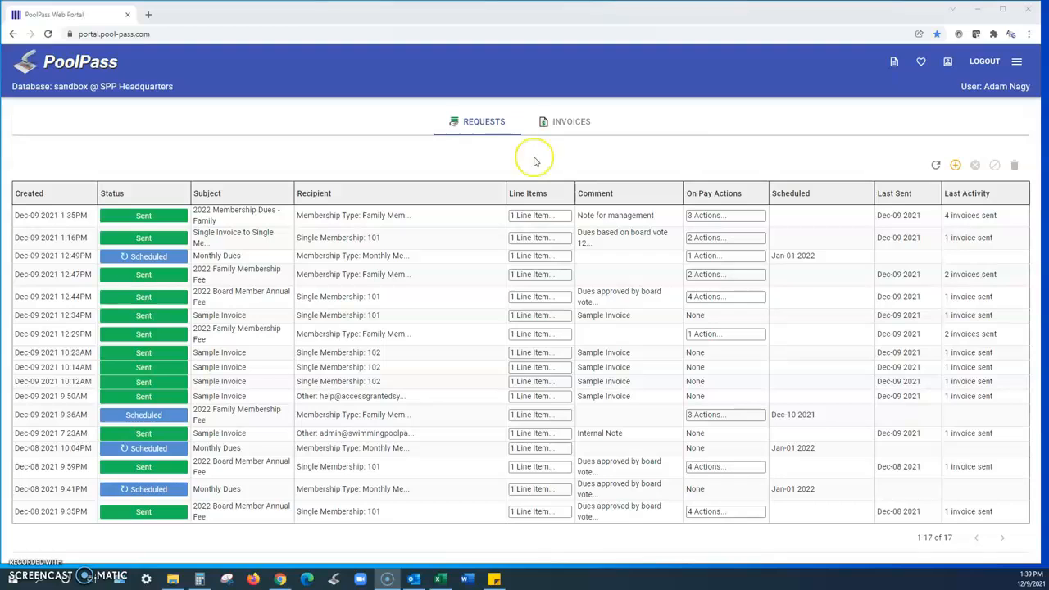
Display all issued invoices without any filter and look through the list.
click(572, 125)
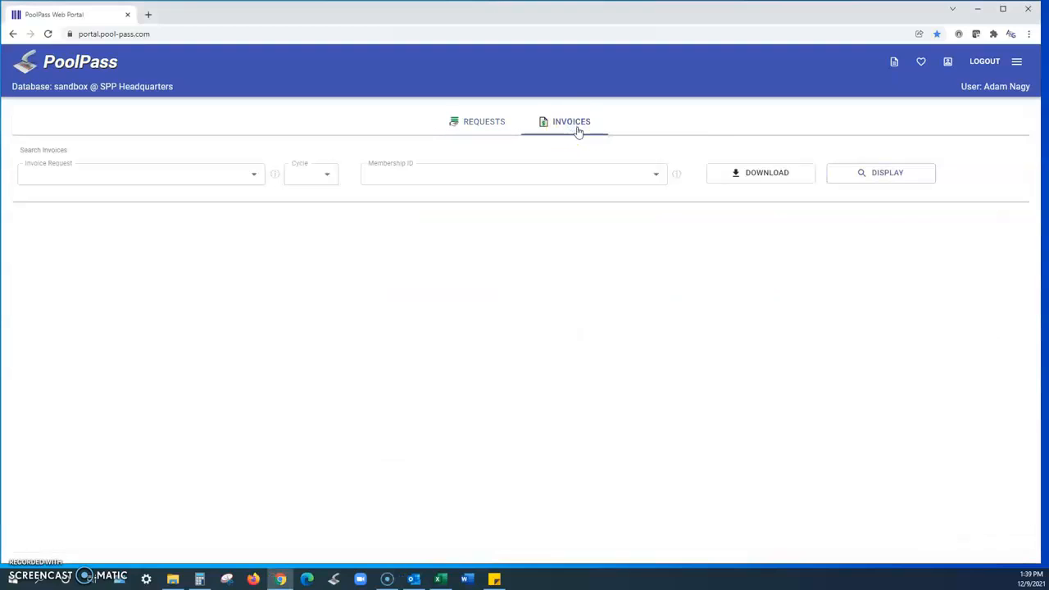
click(875, 170)
scroll(370, 442, down, 3)
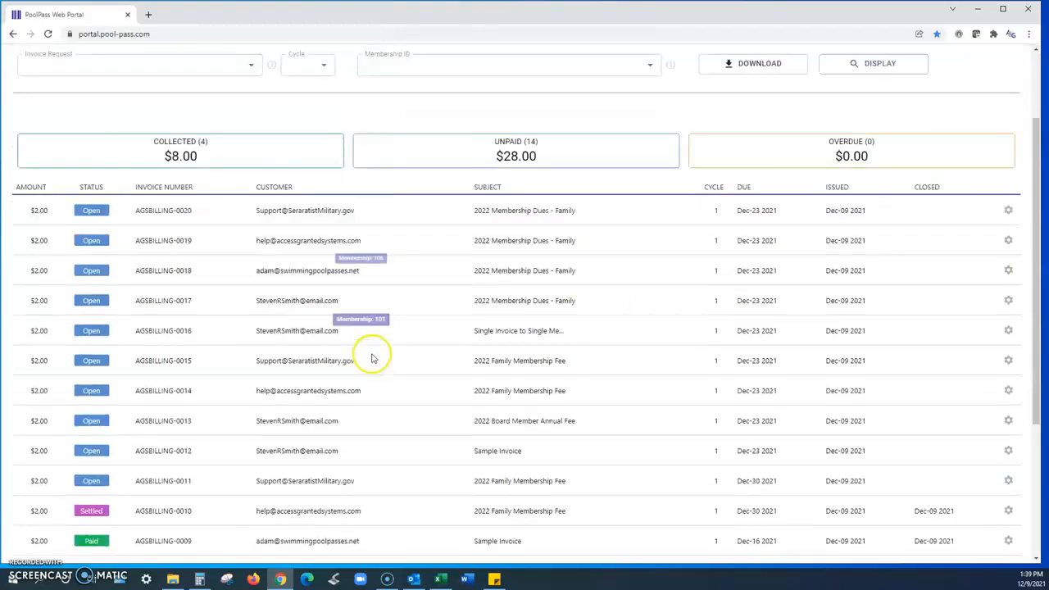
scroll(341, 431, up, 3)
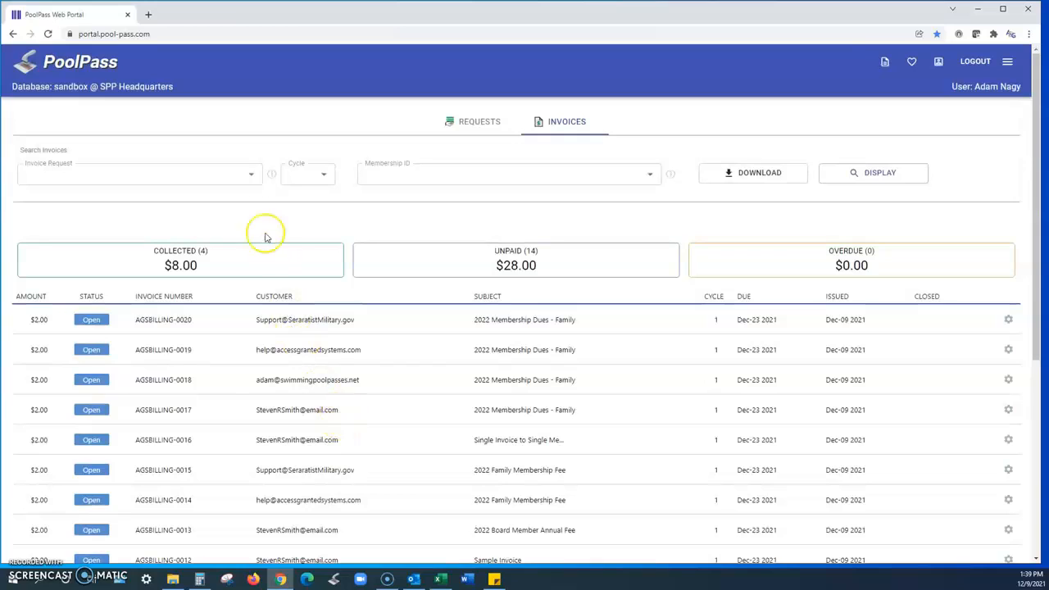
Filter the invoices by the request "2022 Membership Dues - Family" and display the matching ones.
click(251, 177)
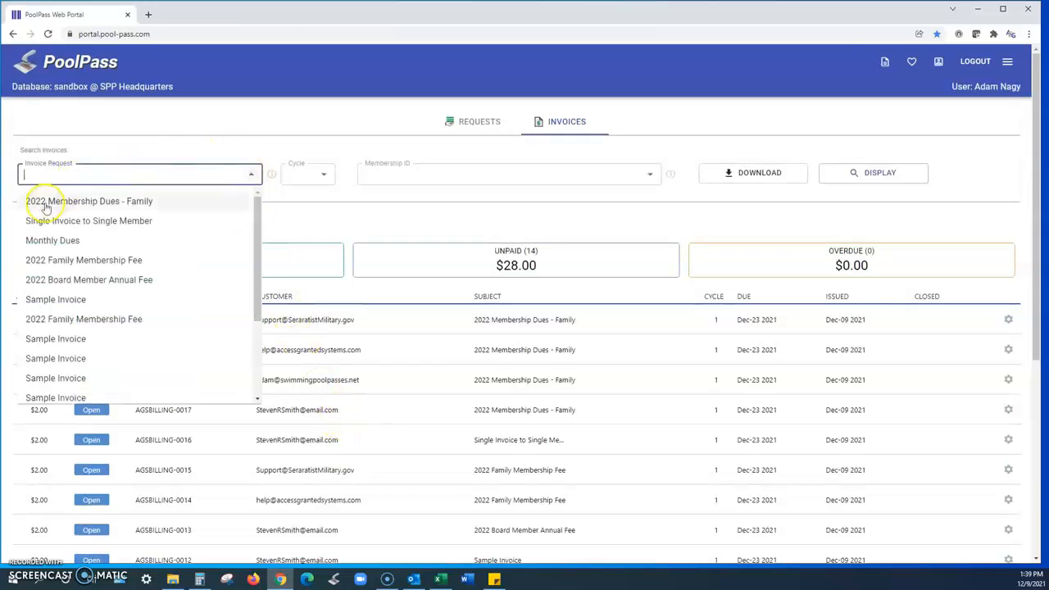
click(117, 202)
click(877, 177)
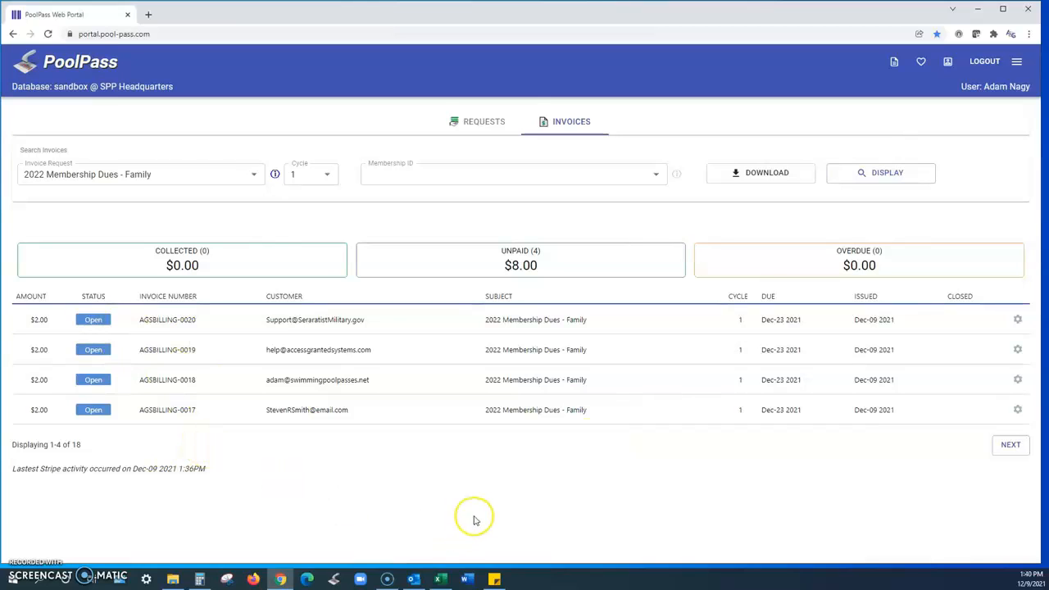
key(alt+p)
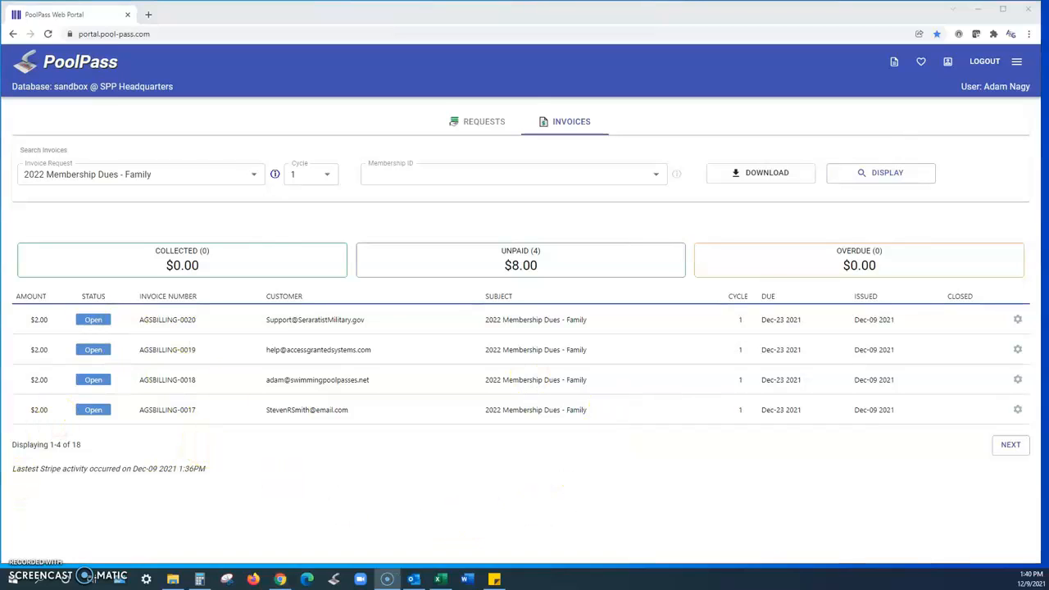